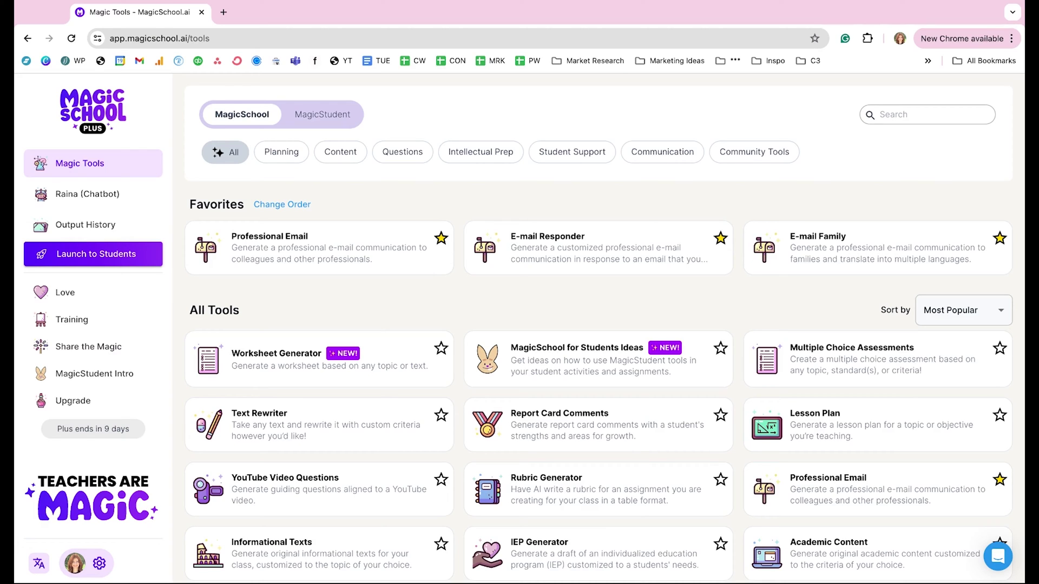
Start a Multiple Choice Assessment: 4th grade, 5 questions, topic 'James and the Giant Peach Chapter 4'.
{"action": "left_click", "coordinate": [85, 166]}
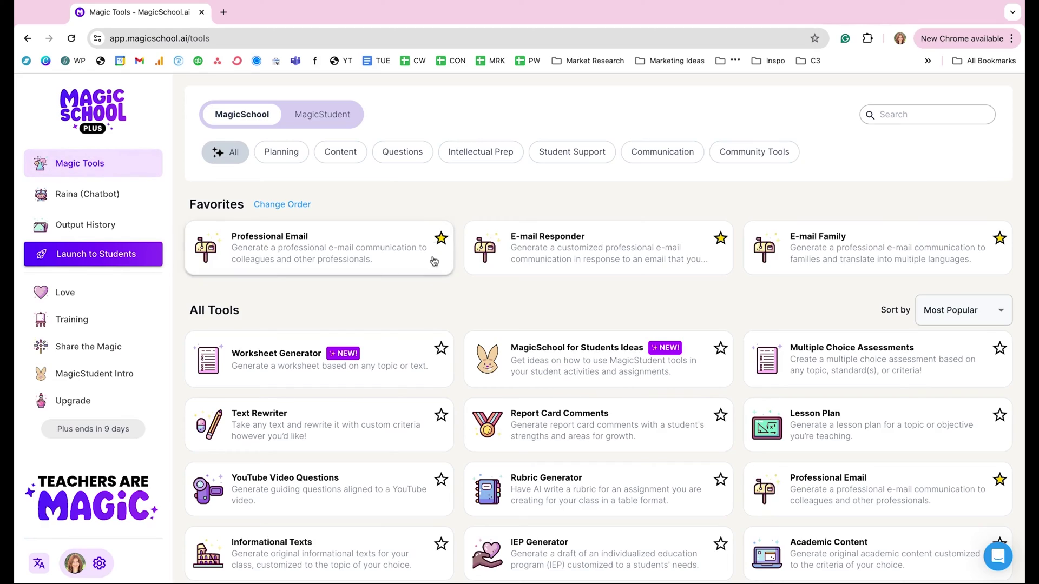
{"action": "scroll", "coordinate": [456, 325], "scroll_direction": "down", "scroll_amount": 1}
{"action": "scroll", "coordinate": [456, 325], "scroll_direction": "down", "scroll_amount": 5}
{"action": "scroll", "coordinate": [457, 324], "scroll_direction": "down", "scroll_amount": 5}
{"action": "scroll", "coordinate": [456, 325], "scroll_direction": "up", "scroll_amount": 5}
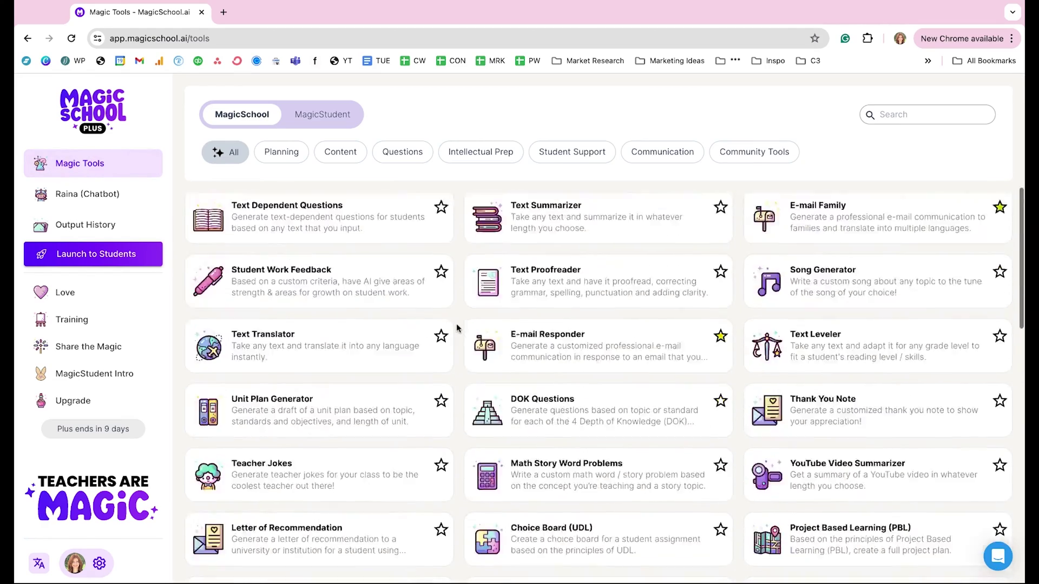
{"action": "scroll", "coordinate": [457, 324], "scroll_direction": "up", "scroll_amount": 8}
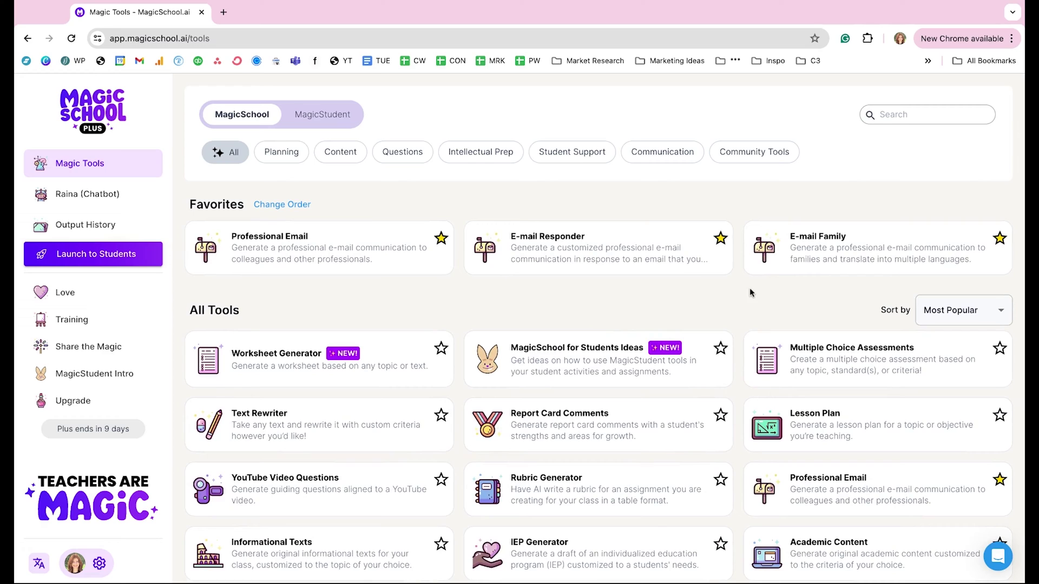
{"action": "left_click", "coordinate": [816, 366]}
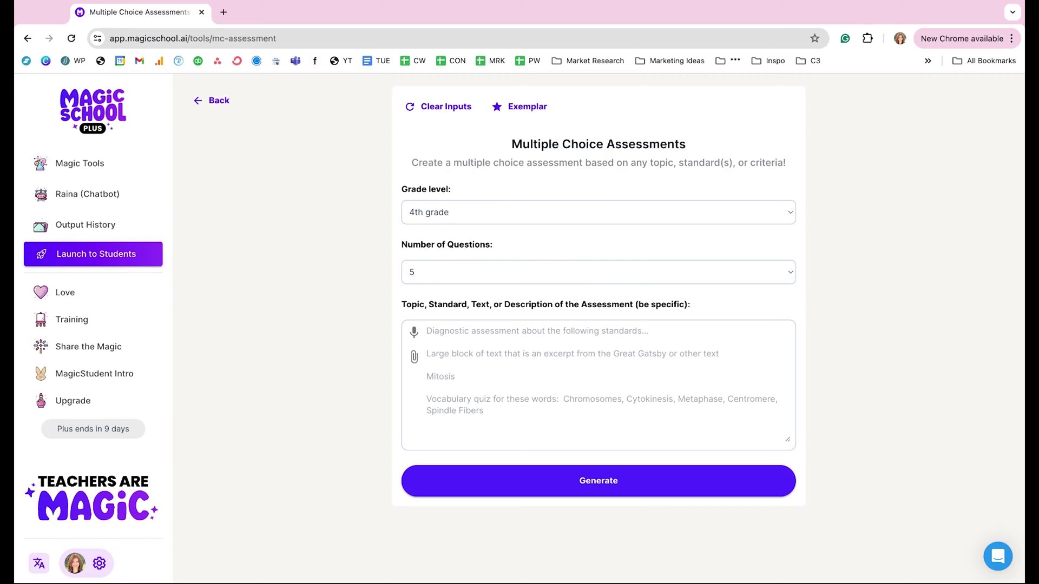
{"action": "left_click", "coordinate": [549, 212]}
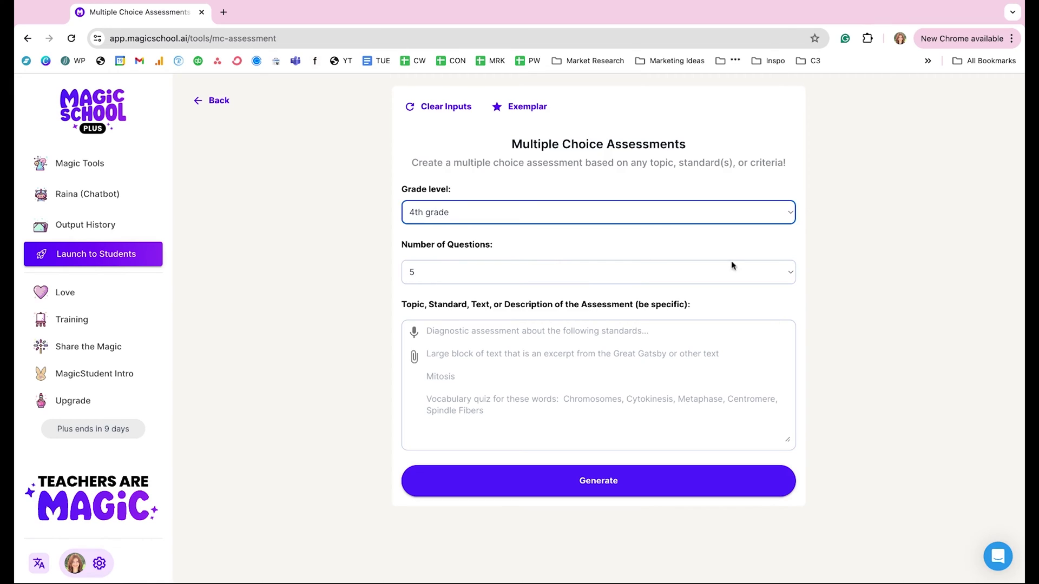
{"action": "left_click", "coordinate": [498, 274]}
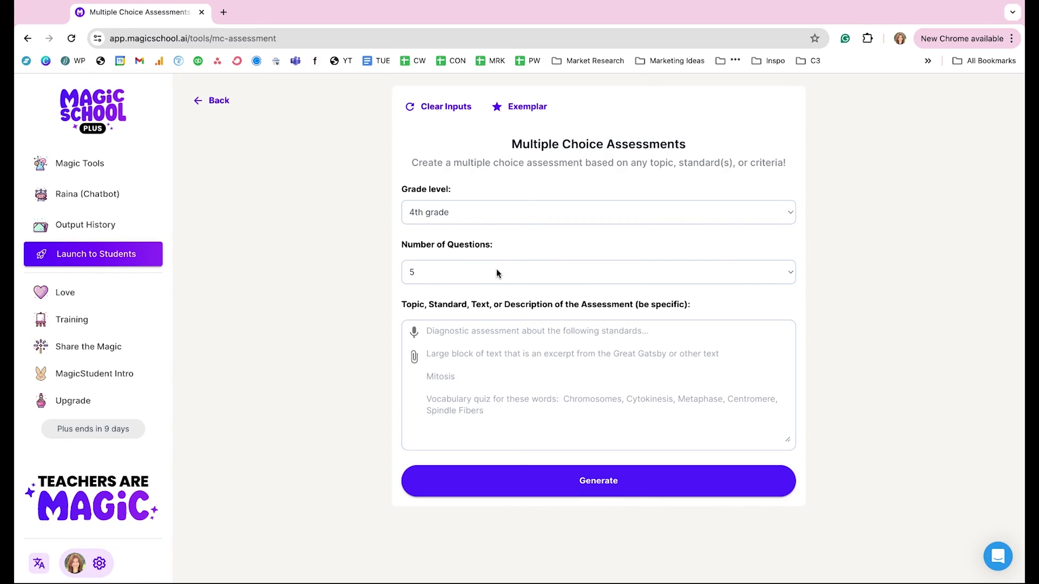
{"action": "left_click", "coordinate": [479, 348]}
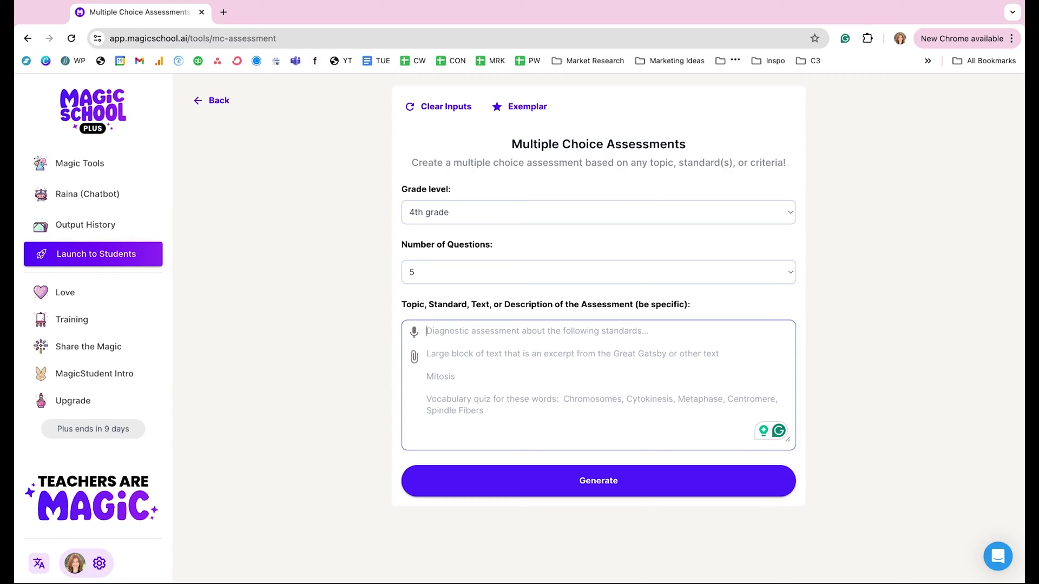
{"action": "type", "text": "James an"}
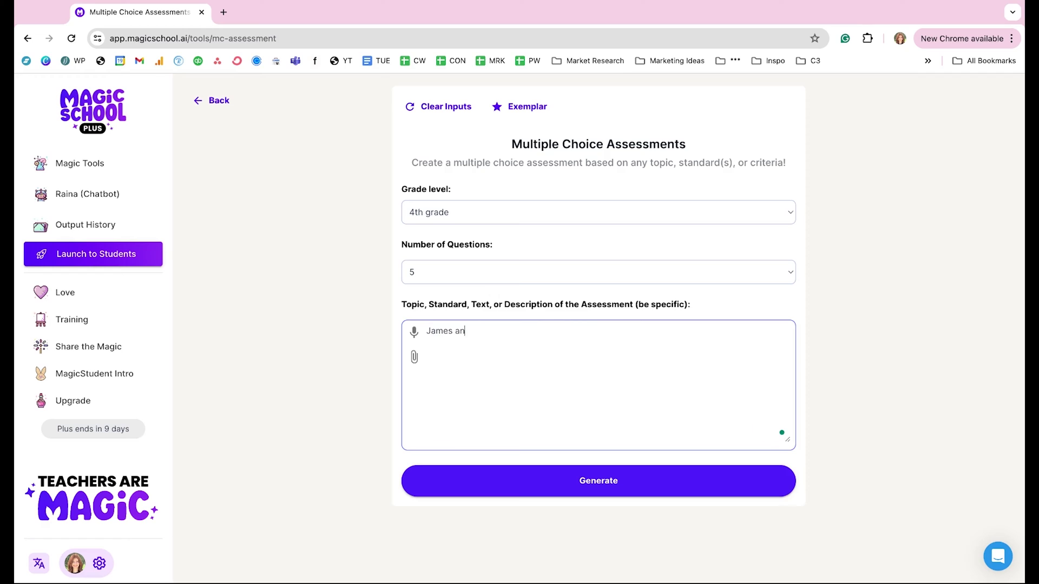
{"action": "type", "text": "d the Giant Peach C"}
{"action": "type", "text": "hapter 4"}
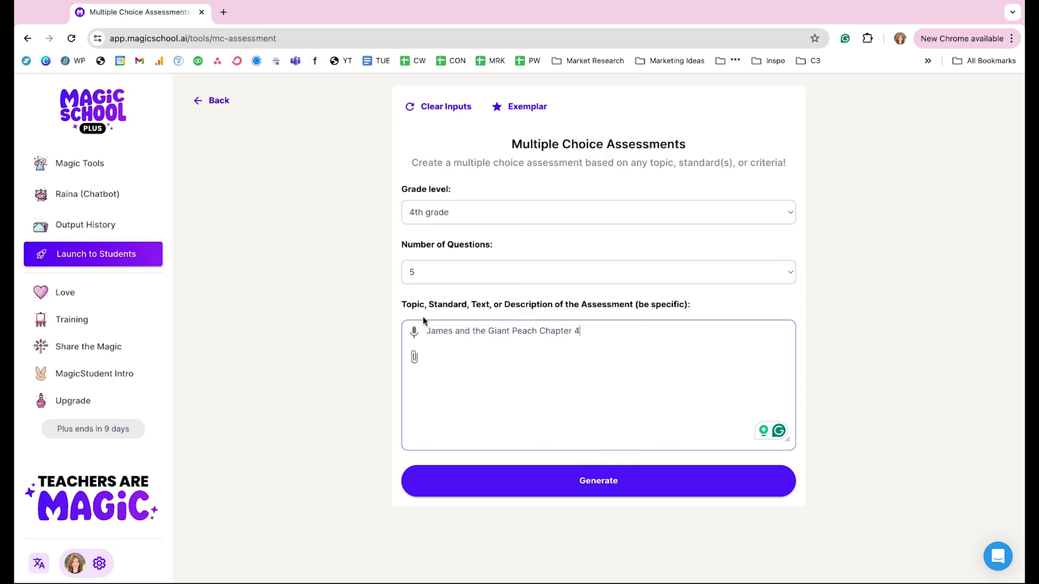
{"action": "left_click", "coordinate": [415, 358]}
{"action": "left_click", "coordinate": [378, 378]}
Generate the five-question Chapter 4 quiz and translate it into Spanish - Español.
{"action": "left_click", "coordinate": [500, 479]}
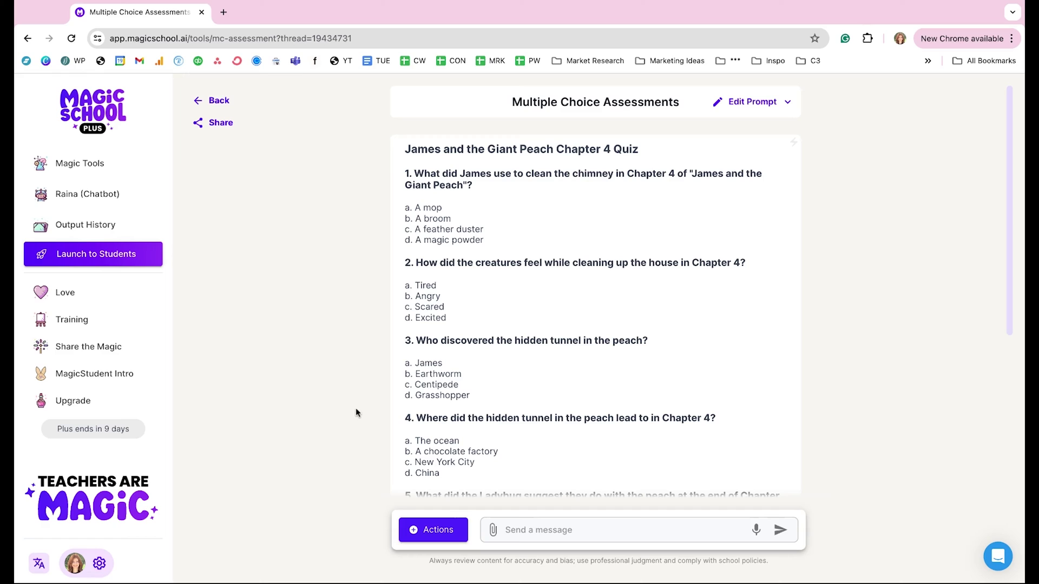
{"action": "left_click", "coordinate": [432, 532]}
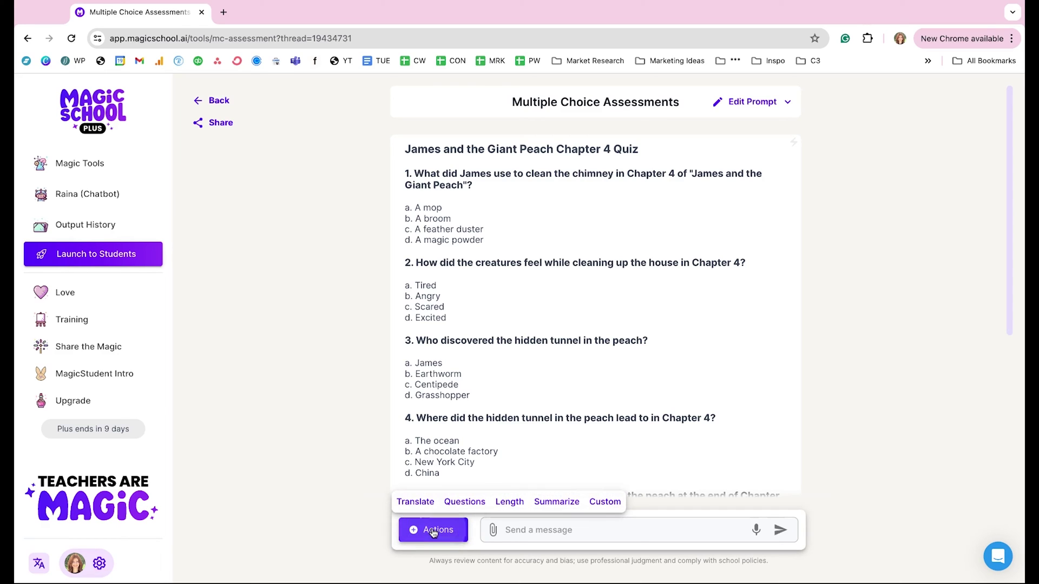
{"action": "left_click", "coordinate": [411, 505]}
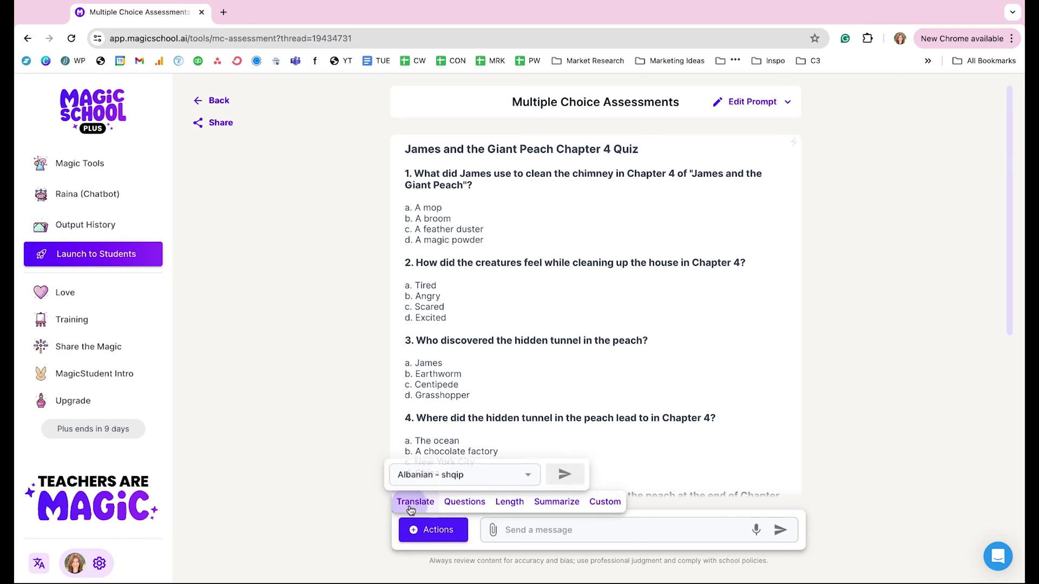
{"action": "left_click", "coordinate": [438, 474]}
{"action": "type", "text": "spanish"}
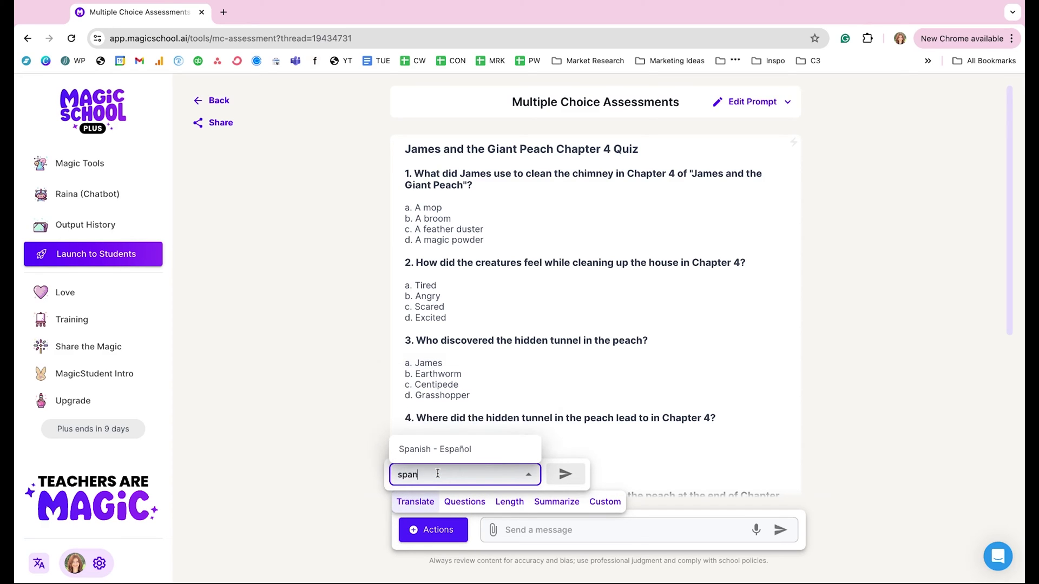
{"action": "left_click", "coordinate": [445, 452]}
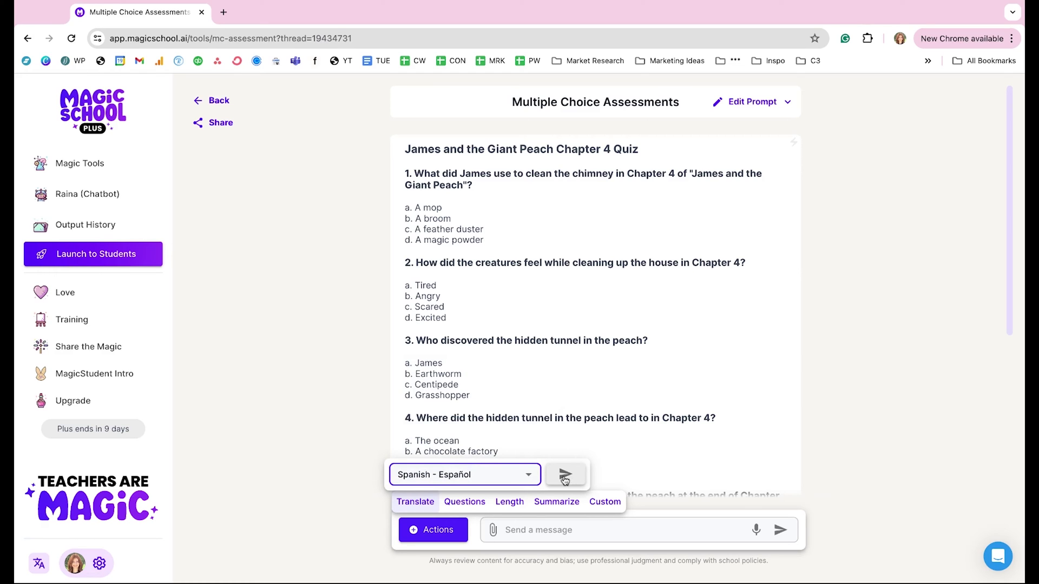
{"action": "left_click", "coordinate": [568, 476]}
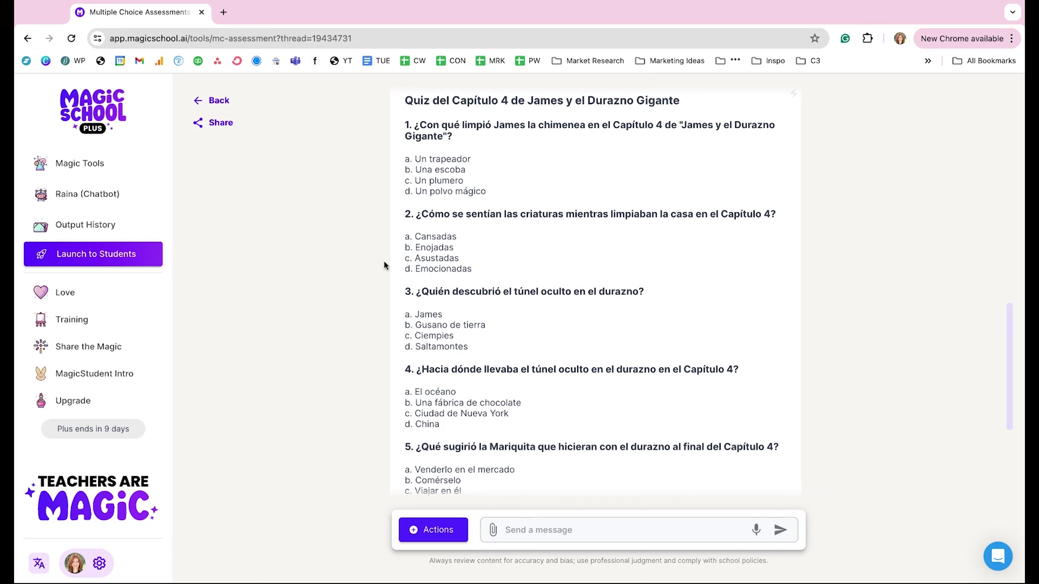
{"action": "scroll", "coordinate": [383, 261], "scroll_direction": "down", "scroll_amount": 3}
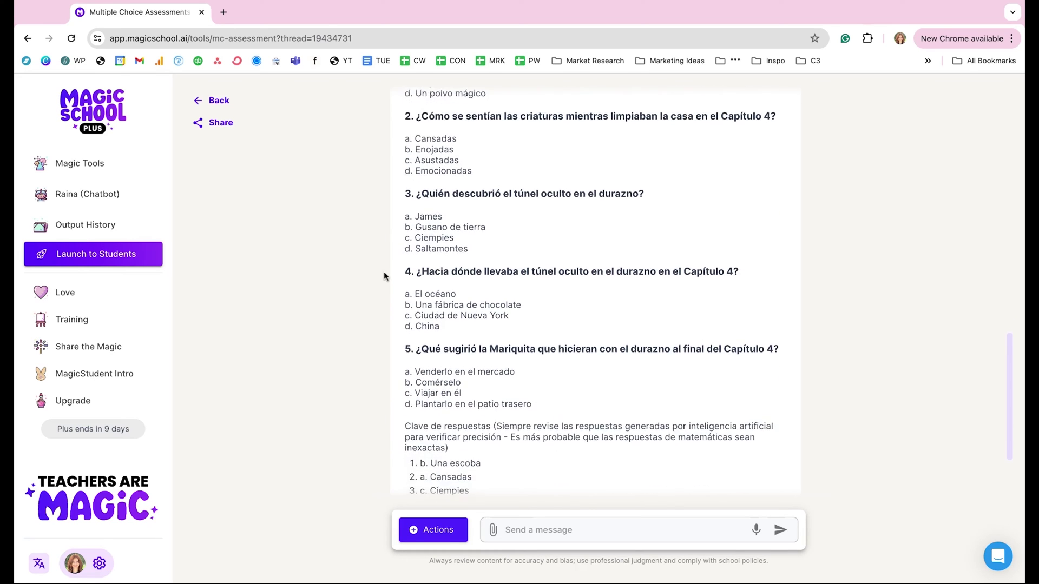
{"action": "scroll", "coordinate": [384, 272], "scroll_direction": "down", "scroll_amount": 3}
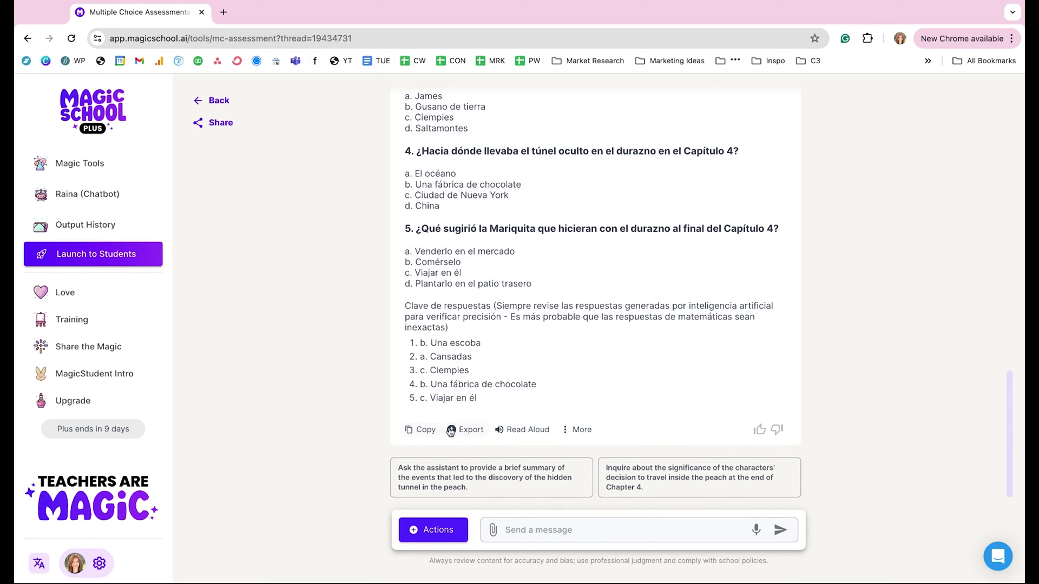
{"action": "scroll", "coordinate": [344, 274], "scroll_direction": "up", "scroll_amount": 5}
{"action": "scroll", "coordinate": [343, 272], "scroll_direction": "up", "scroll_amount": 5}
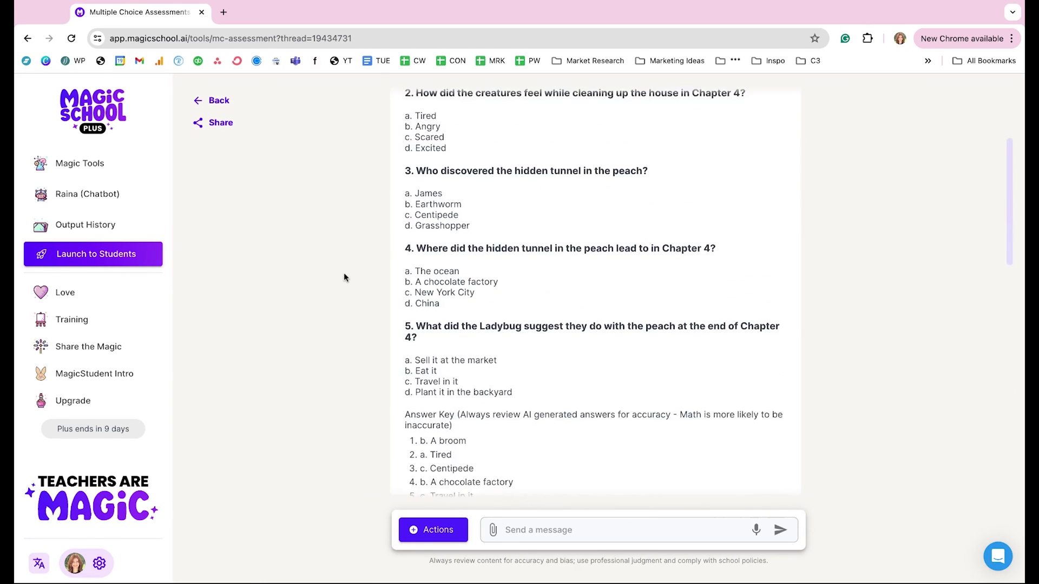
{"action": "scroll", "coordinate": [344, 272], "scroll_direction": "up", "scroll_amount": 5}
{"action": "scroll", "coordinate": [343, 277], "scroll_direction": "up", "scroll_amount": 1}
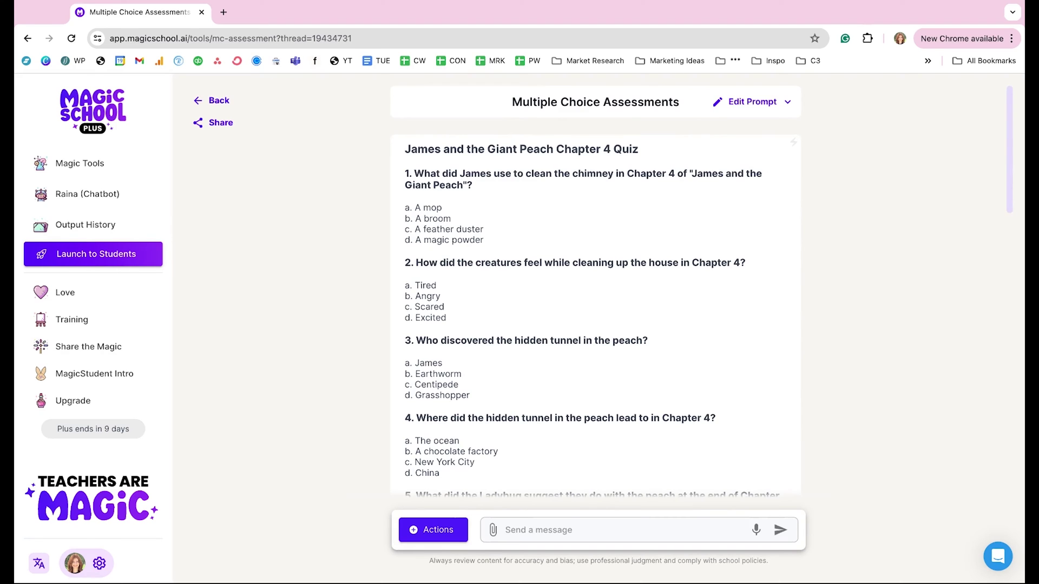
Find the Text Translator, paste the parent email, and enter Spanish as the target language.
{"action": "left_click", "coordinate": [155, 168]}
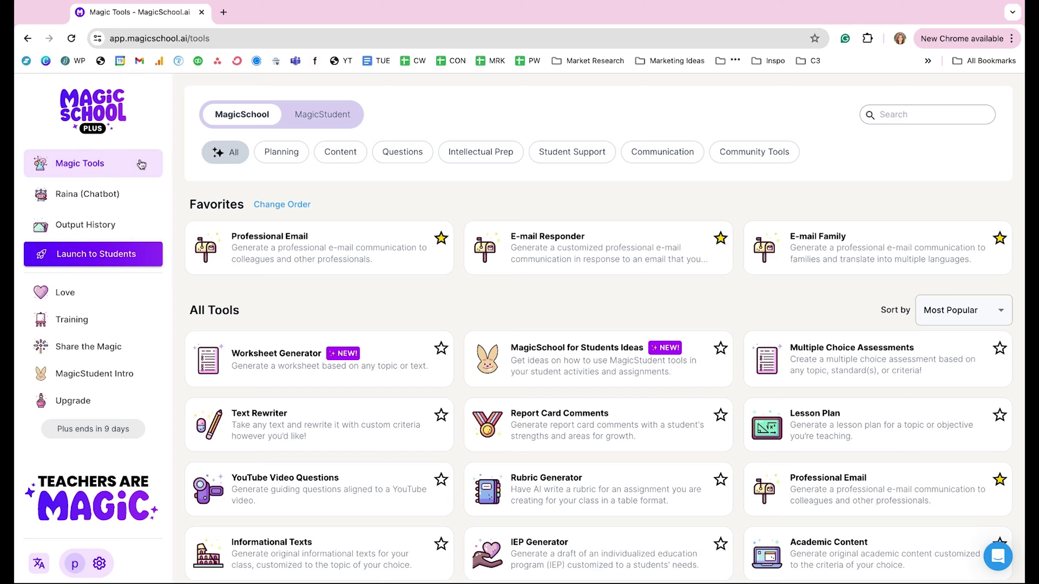
{"action": "left_click", "coordinate": [918, 114]}
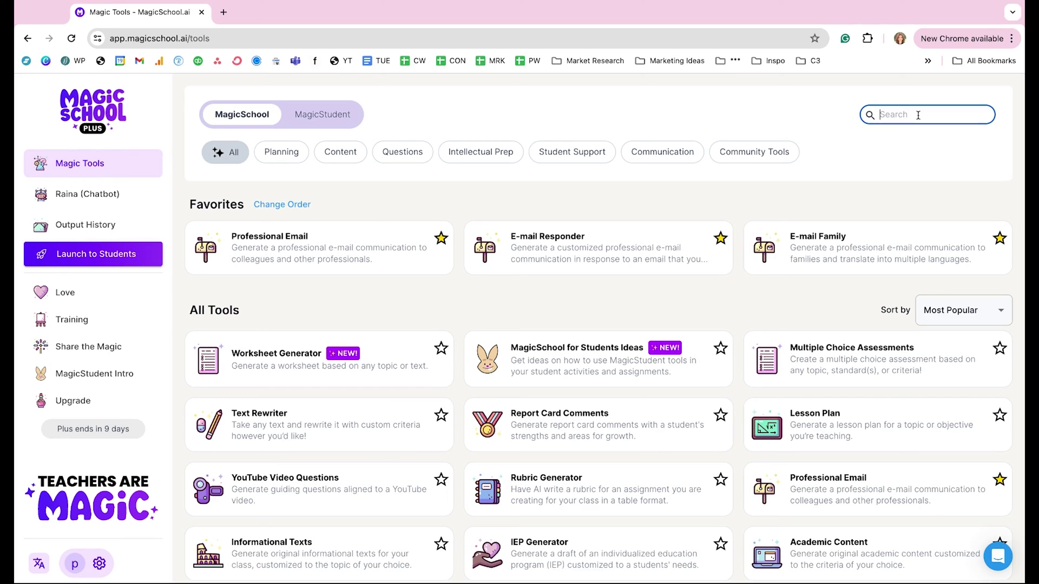
{"action": "type", "text": "translator"}
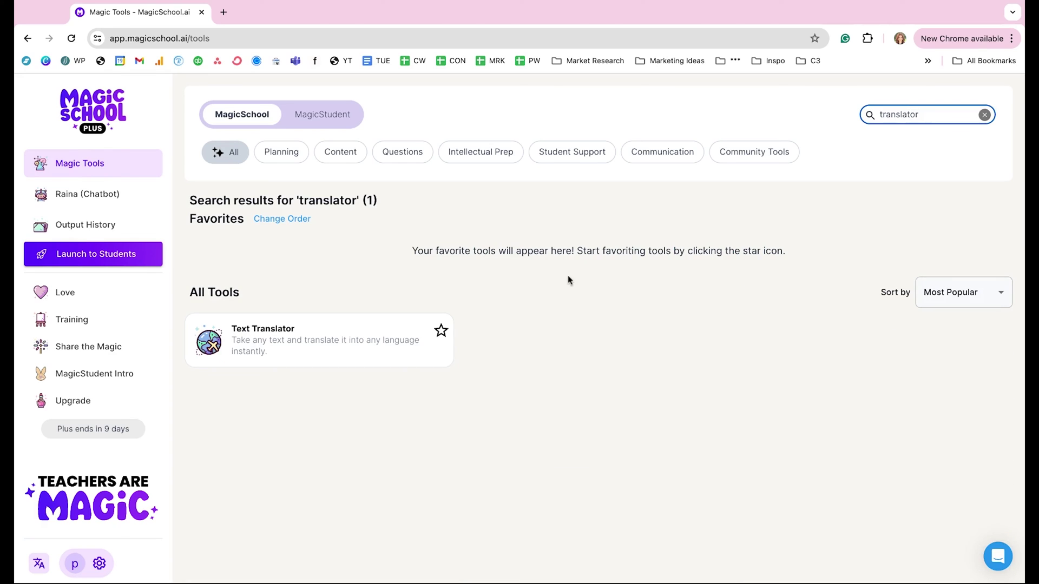
{"action": "left_click", "coordinate": [296, 342]}
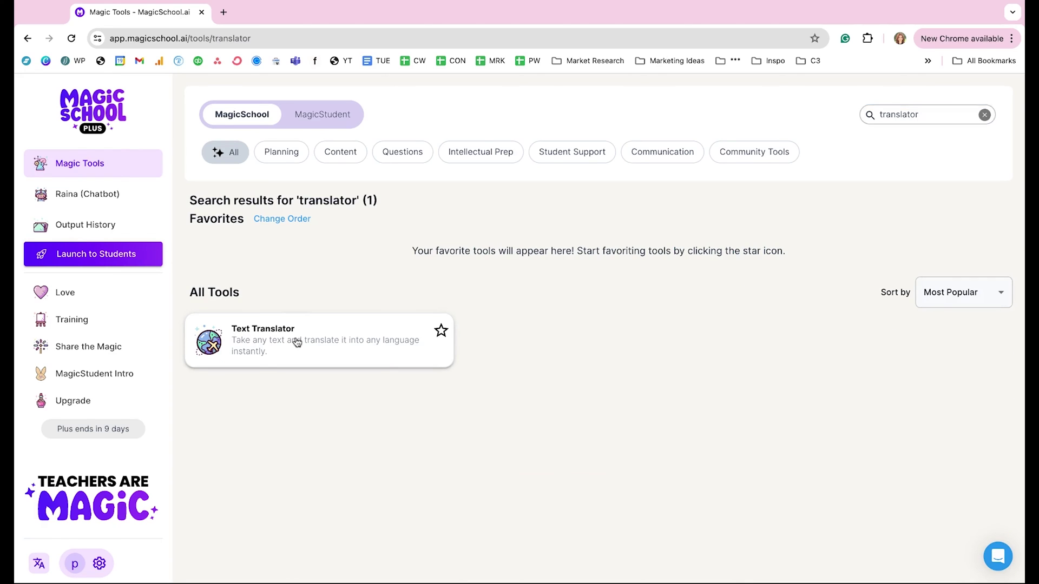
{"action": "left_click", "coordinate": [489, 233]}
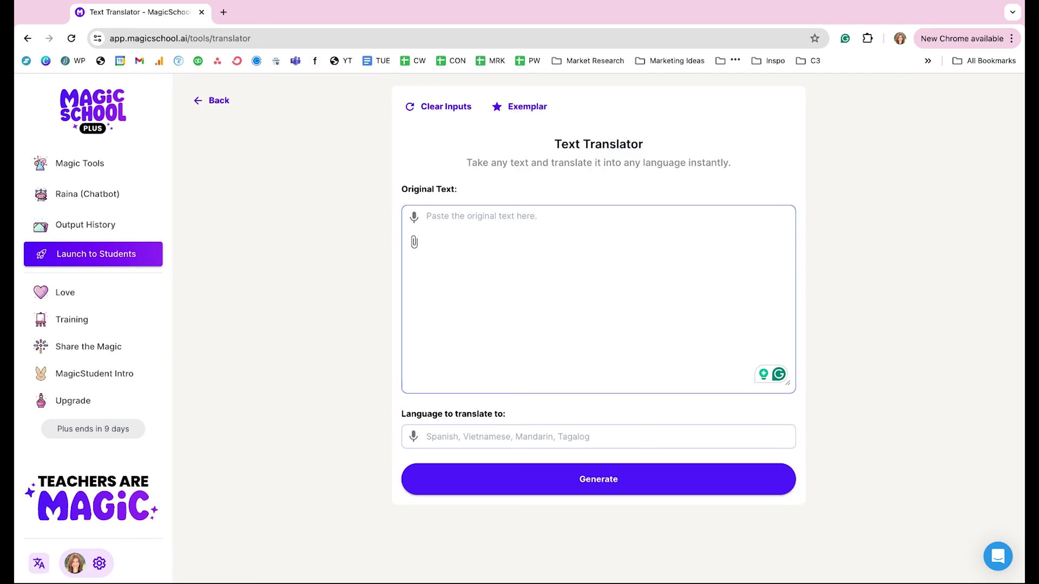
{"action": "key", "text": "ctrl+v"}
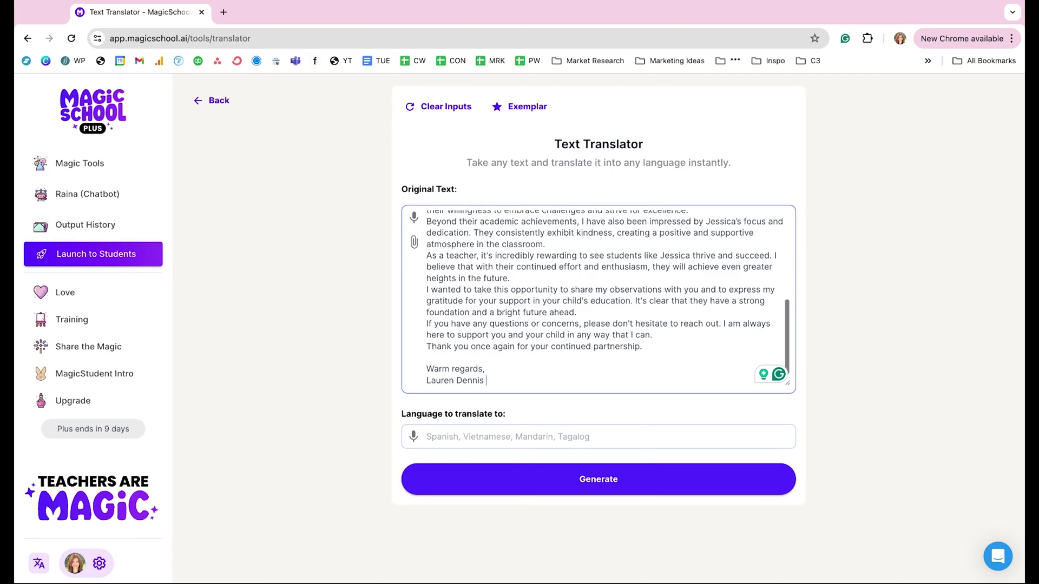
{"action": "scroll", "coordinate": [599, 300], "scroll_direction": "up", "scroll_amount": 10}
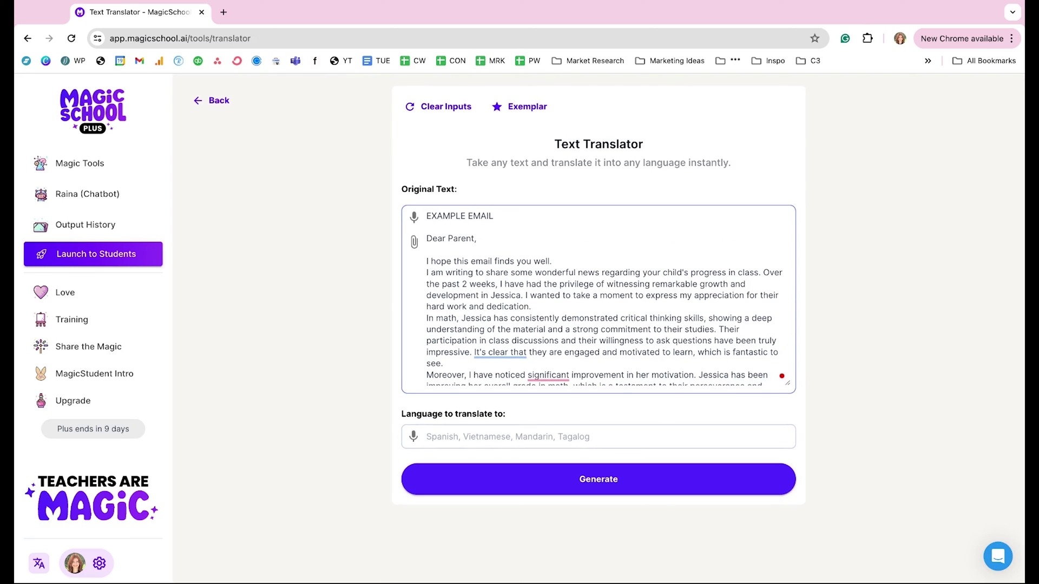
{"action": "left_click", "coordinate": [479, 438]}
{"action": "type", "text": "Sp"}
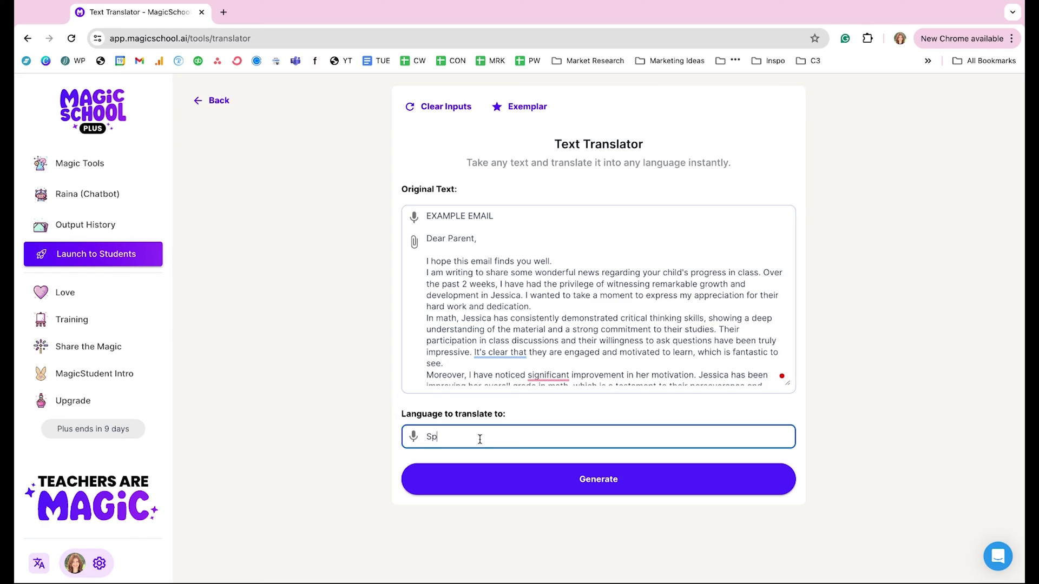
{"action": "type", "text": "anish"}
Generate the Spanish translation of the parent email, beginning 'Estimado Padre/Madre'.
{"action": "left_click", "coordinate": [513, 488]}
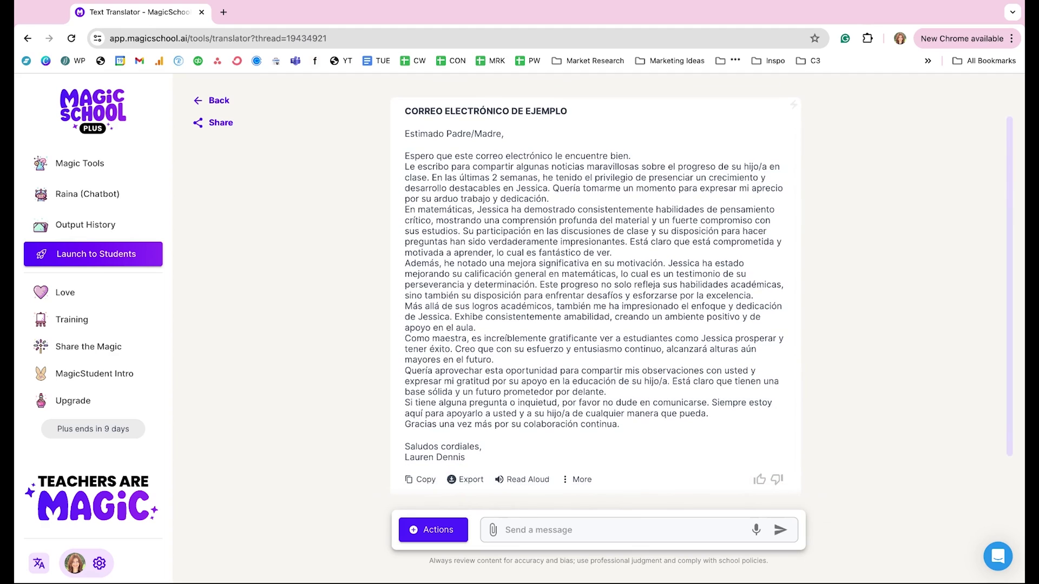